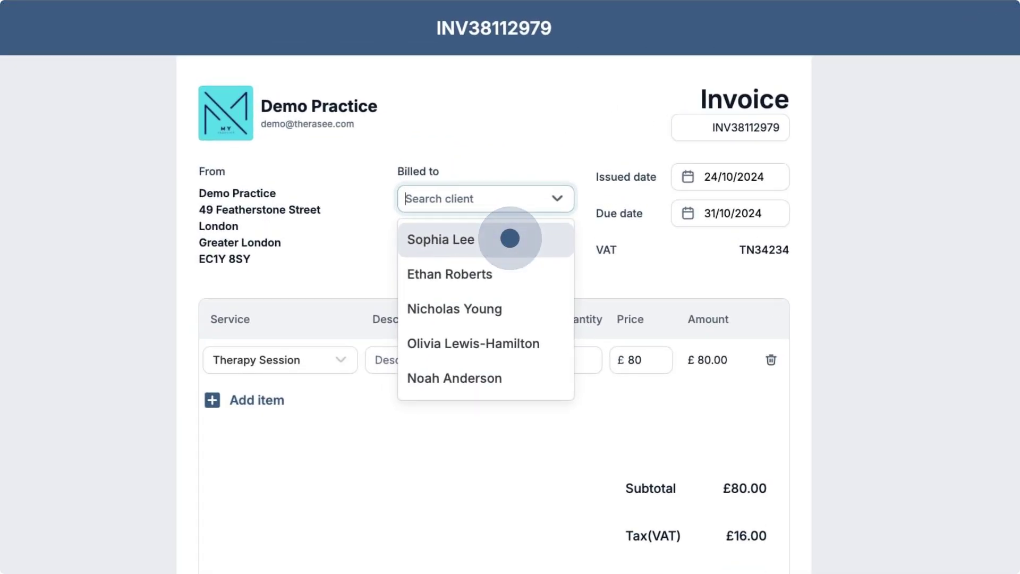
- Bill the invoice to the first listed client and add a second item for the non-invoiced Therapy Session of 12/09/2024
click(509, 238)
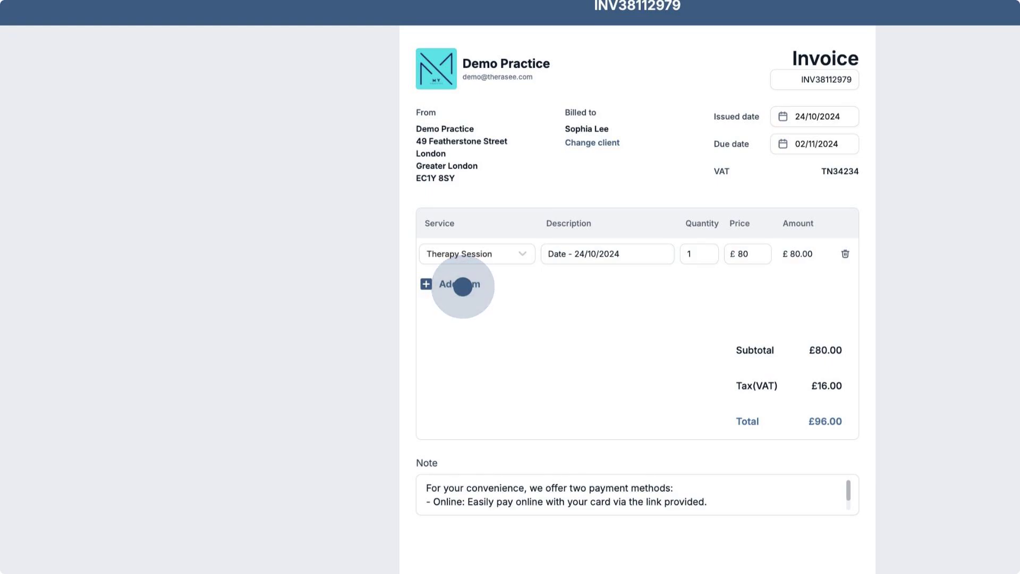
click(460, 284)
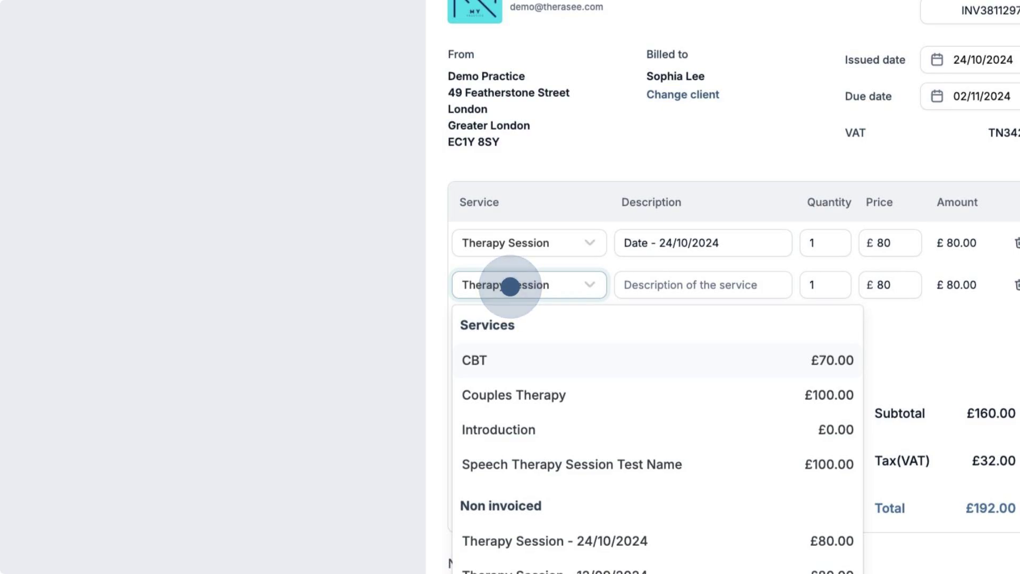
scroll(527, 509, down, 8)
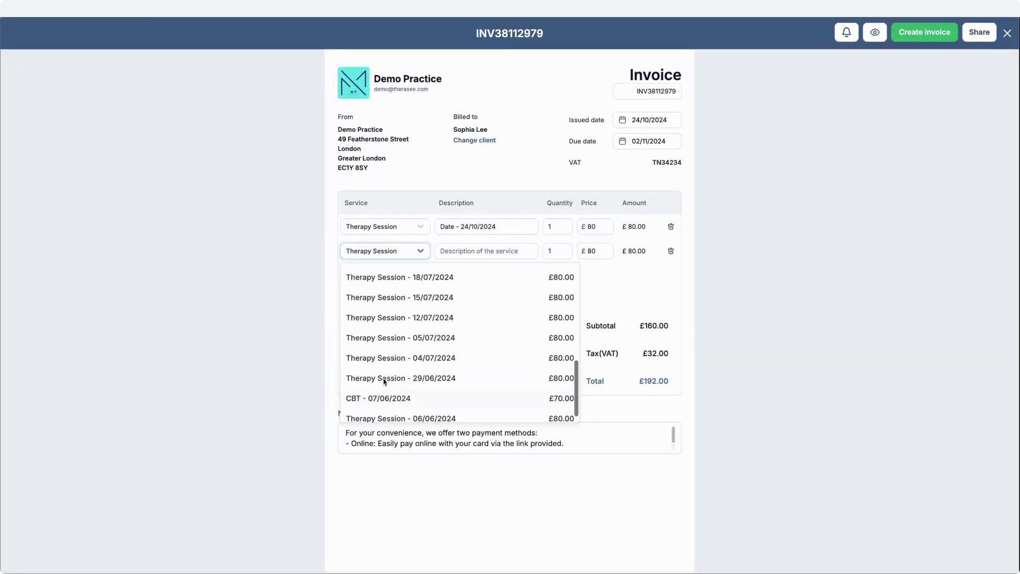
scroll(387, 356, up, 3)
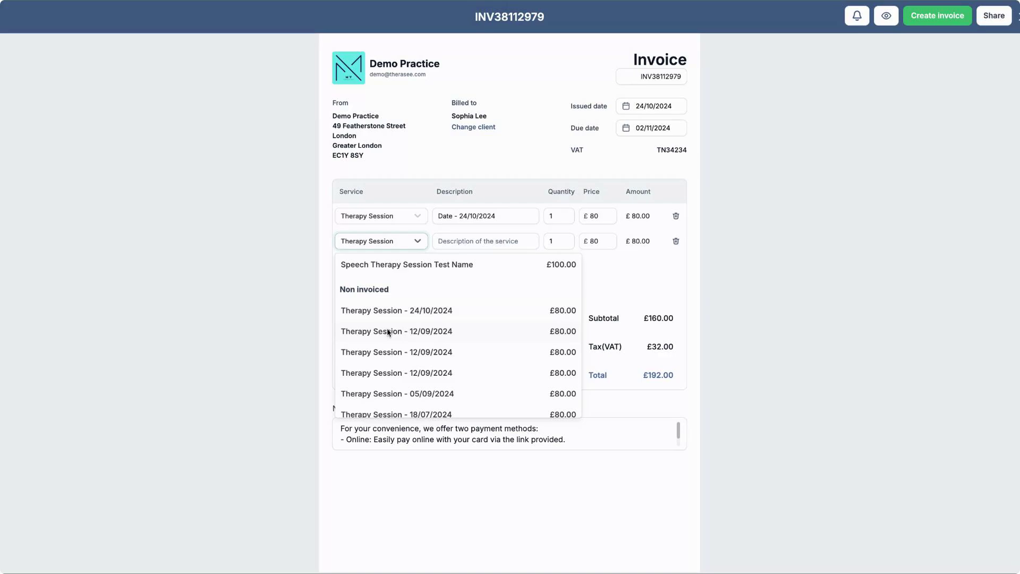
click(388, 332)
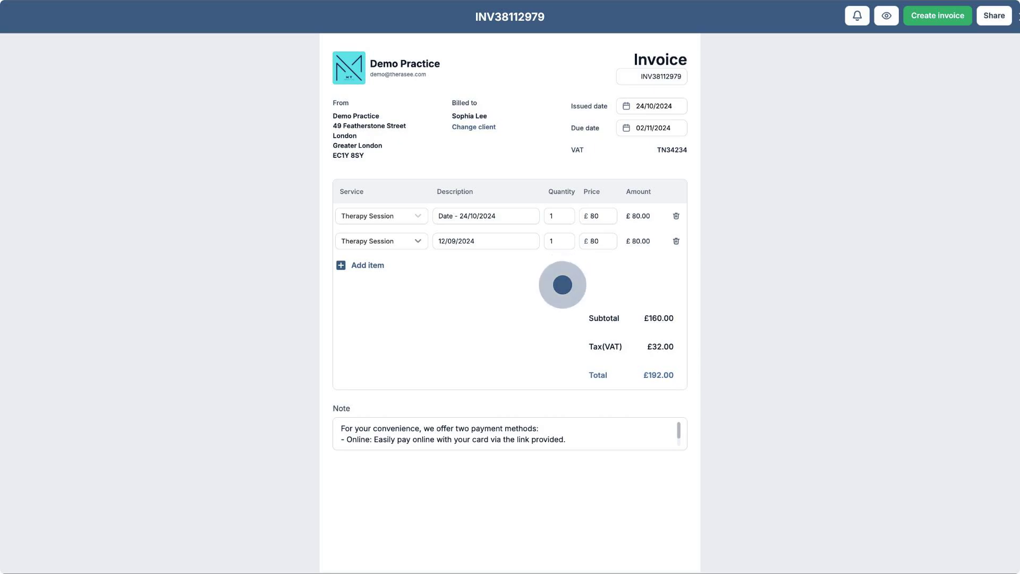
- Read through the full payment methods note below the invoice totals
click(586, 434)
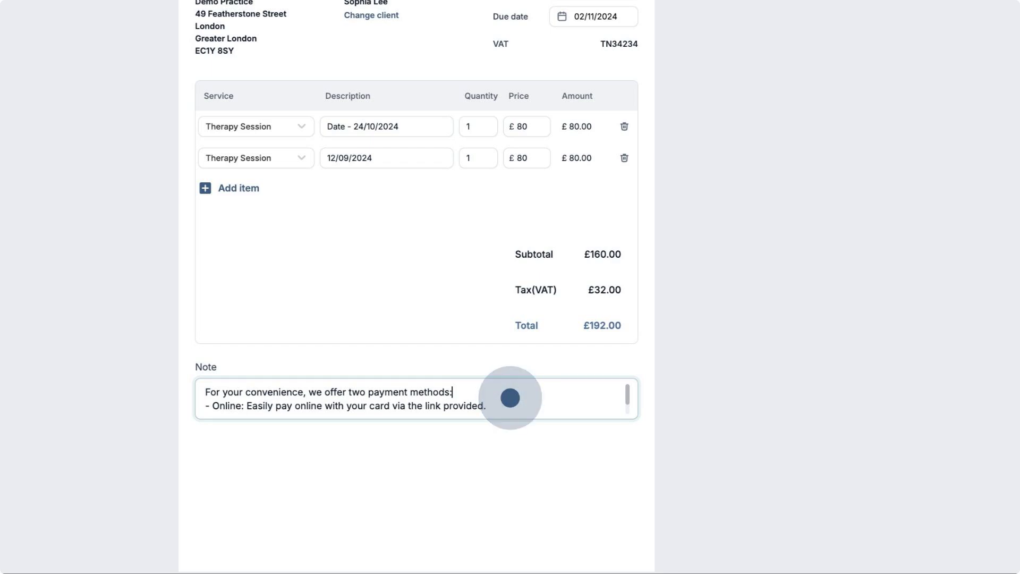
scroll(510, 398, down, 1)
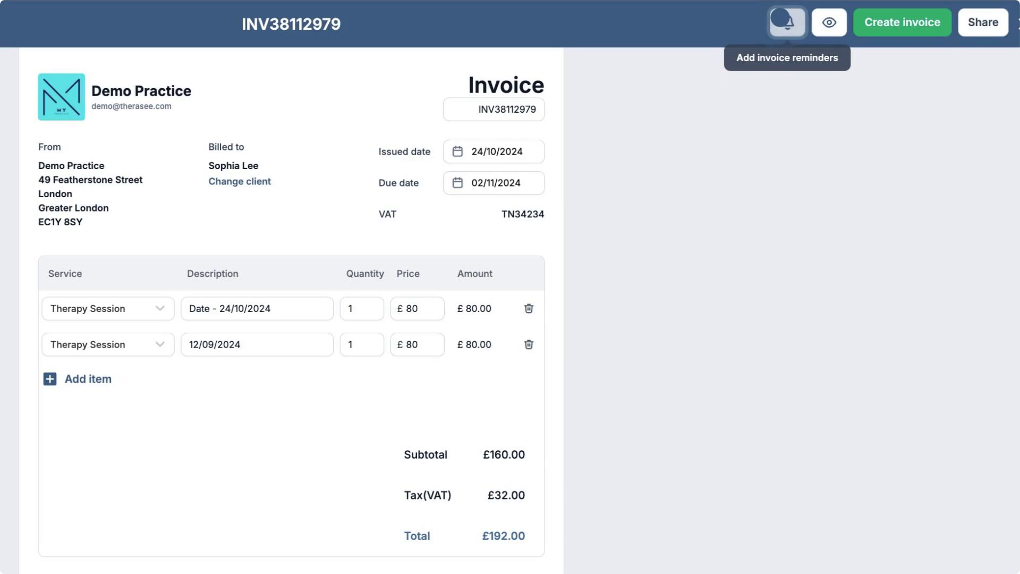
- Add a second invoice reminder for 2 days before the due date and save the reminders
click(782, 18)
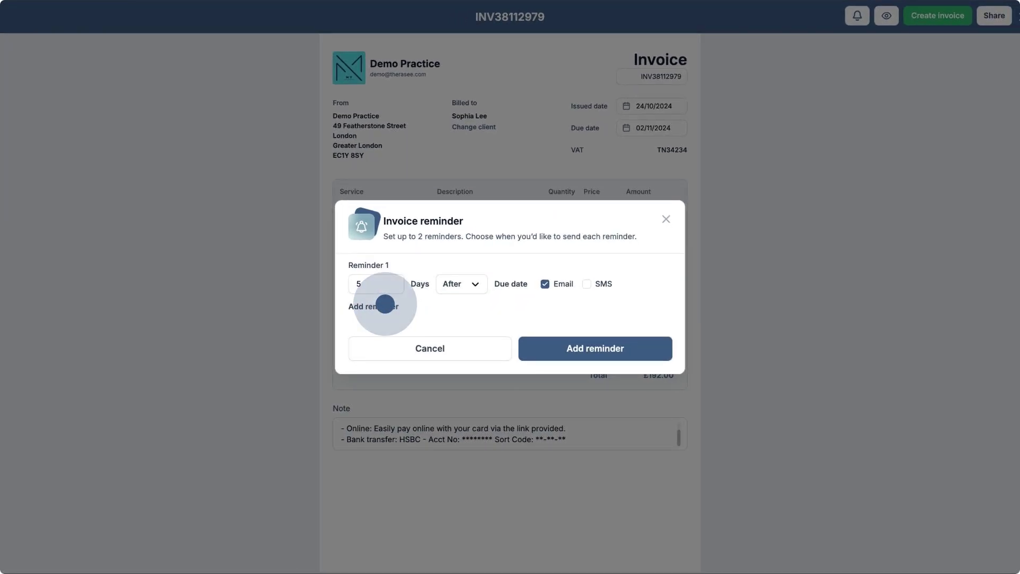
click(385, 304)
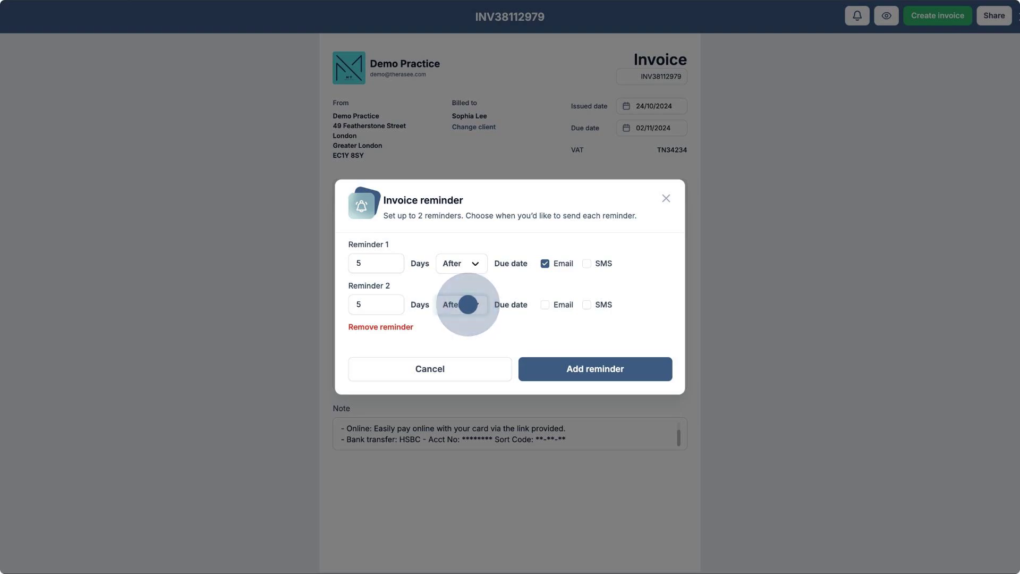
click(468, 305)
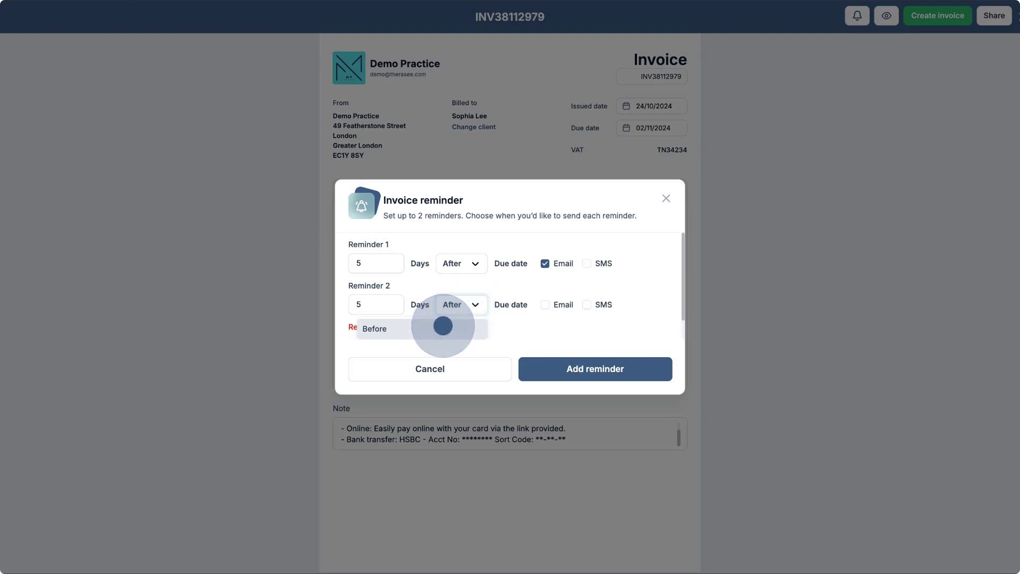
click(443, 325)
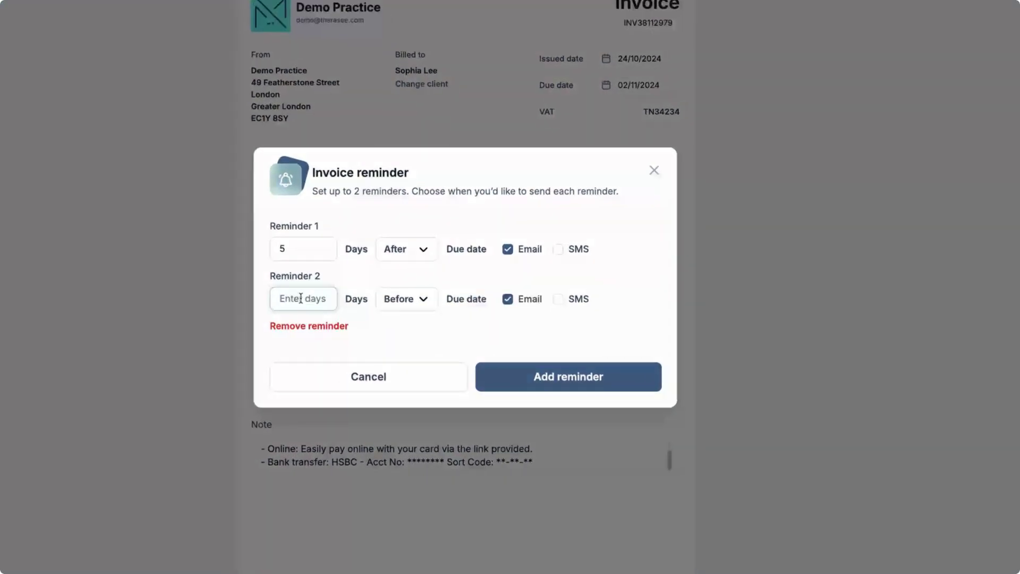
text(2)
click(534, 376)
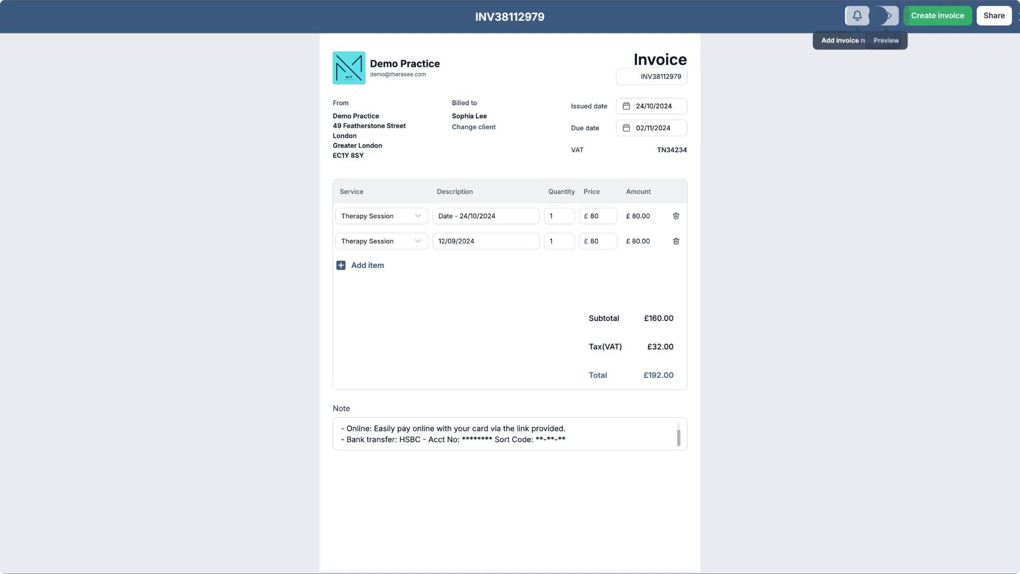
- Preview the invoice, return to editing, and create the invoice
click(887, 15)
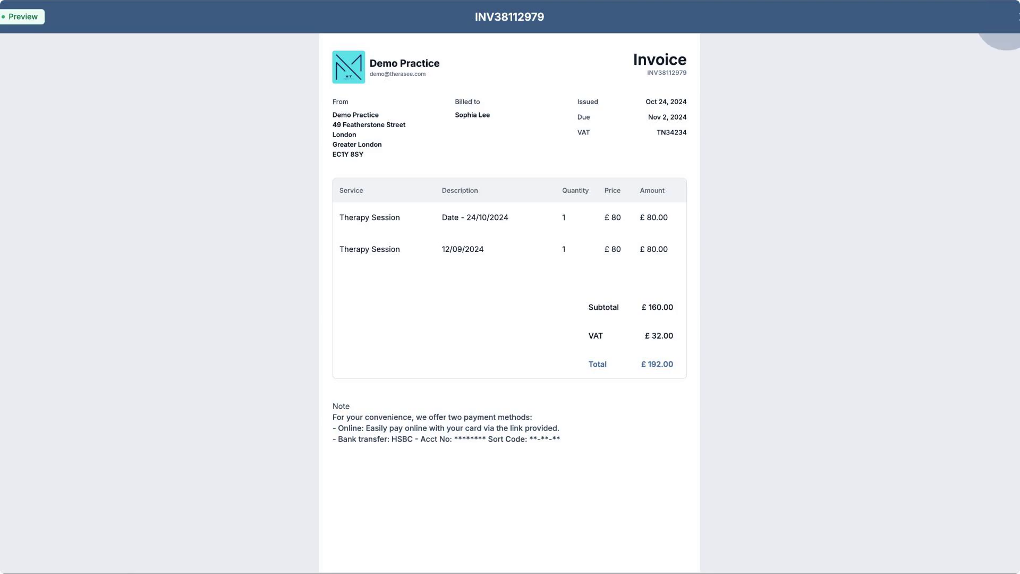
click(1011, 19)
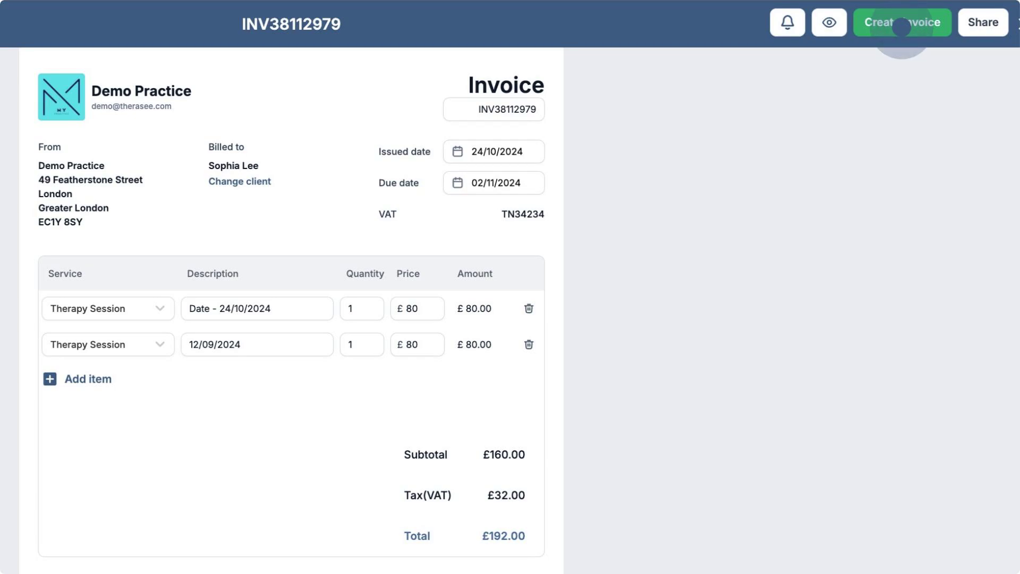
click(902, 24)
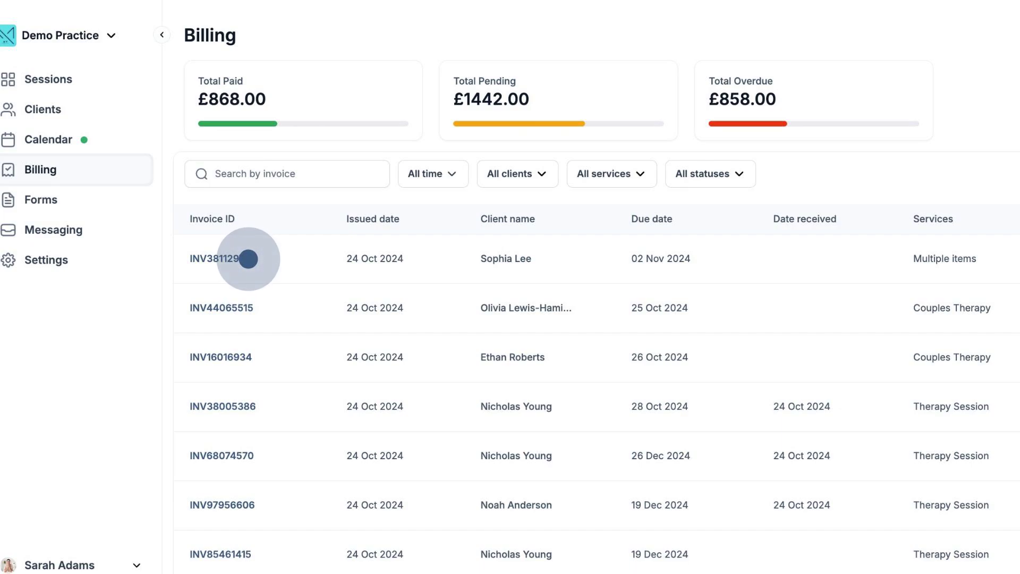
- Open the new invoice with multiple items from the billing list, share it with the client via email, and close it
click(248, 259)
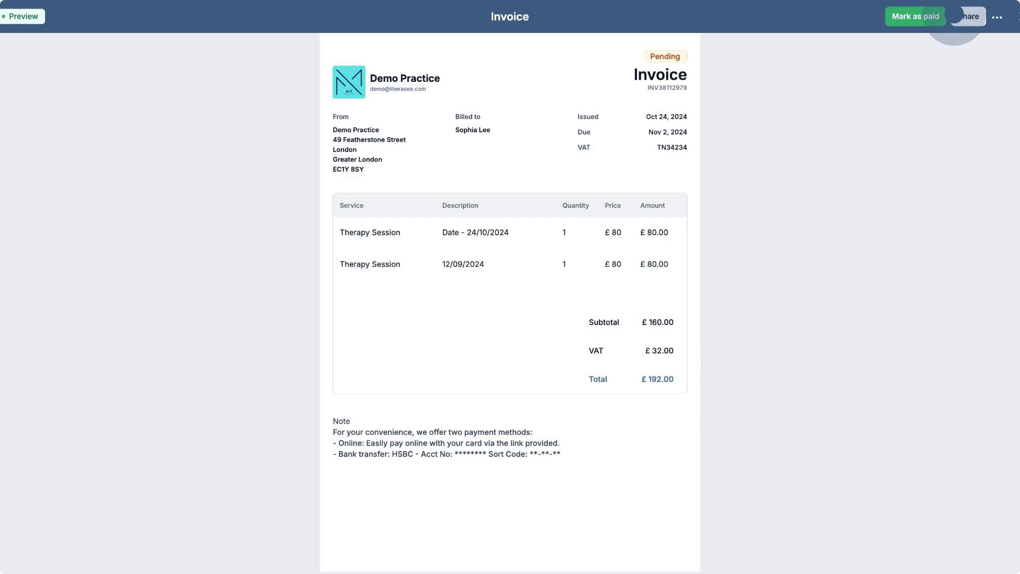
click(959, 17)
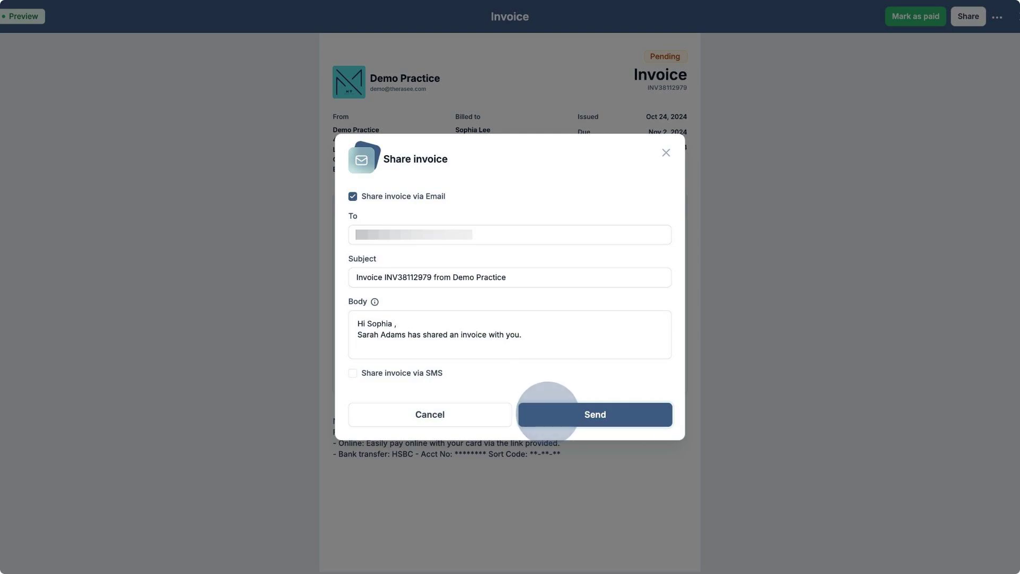
click(547, 413)
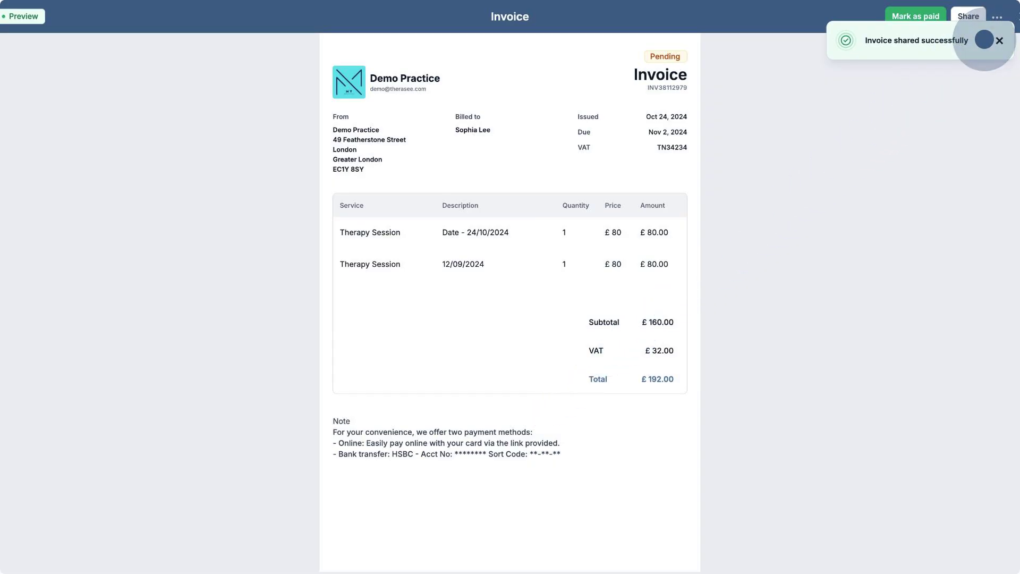
click(998, 40)
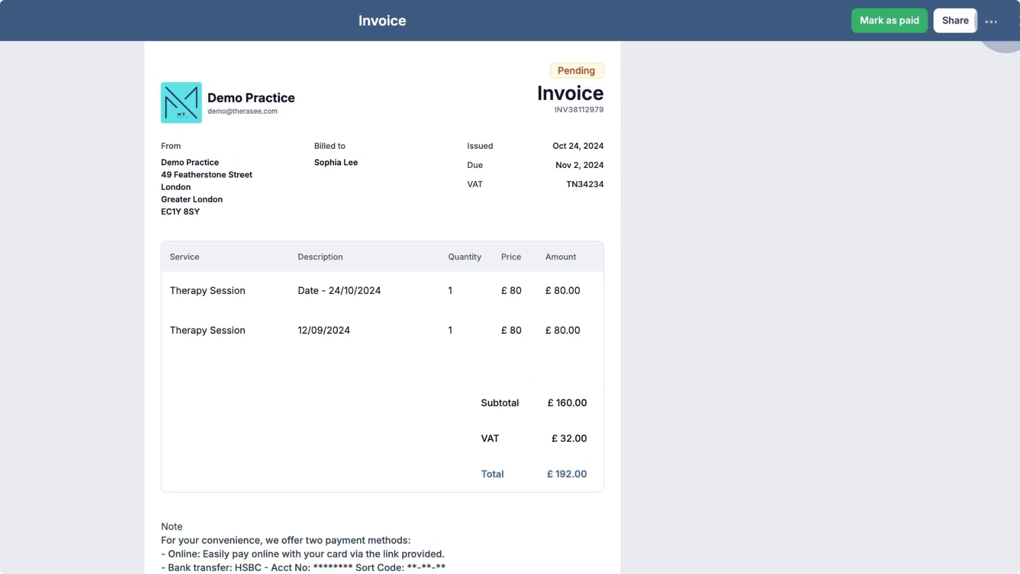
click(1017, 21)
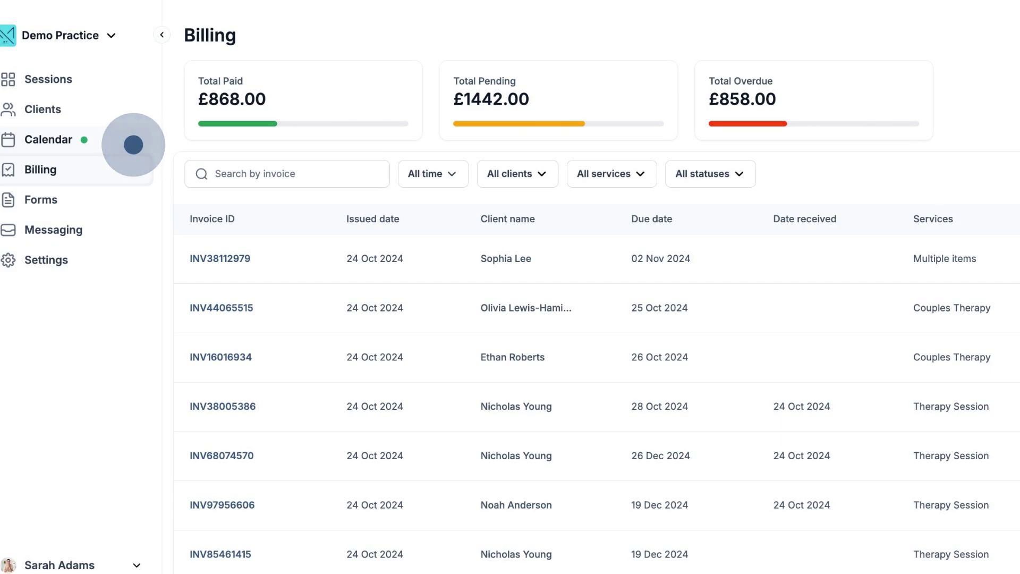
- Create an invoice from the details of the 5:30 PM Therapy Session on Thursday 24 October in the calendar
click(134, 145)
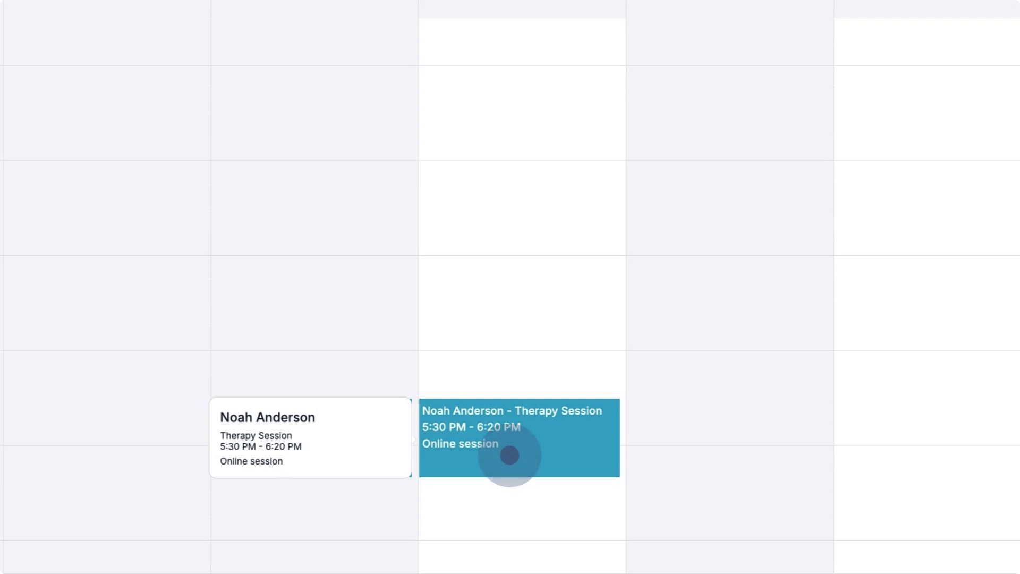
click(510, 455)
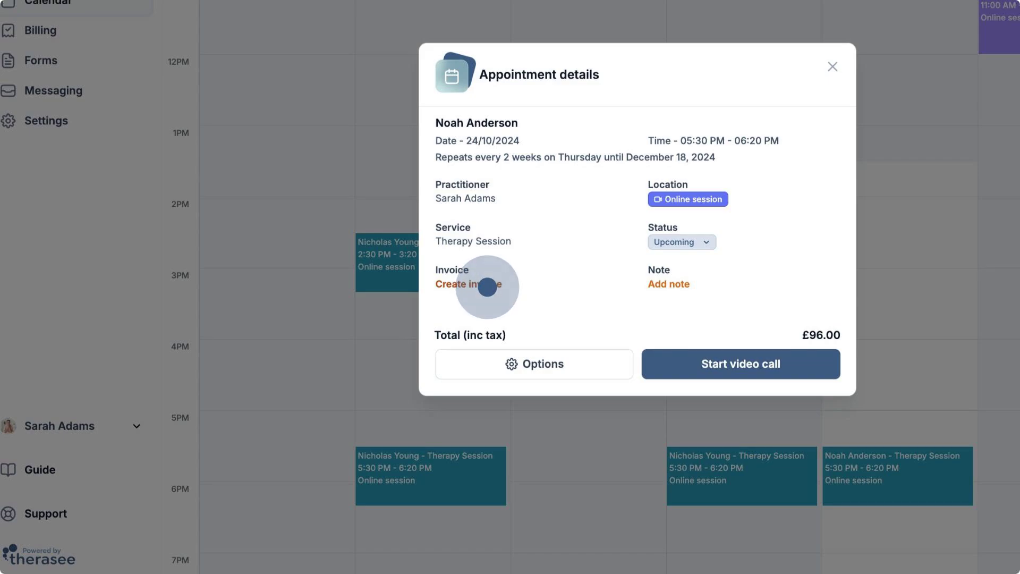
click(488, 287)
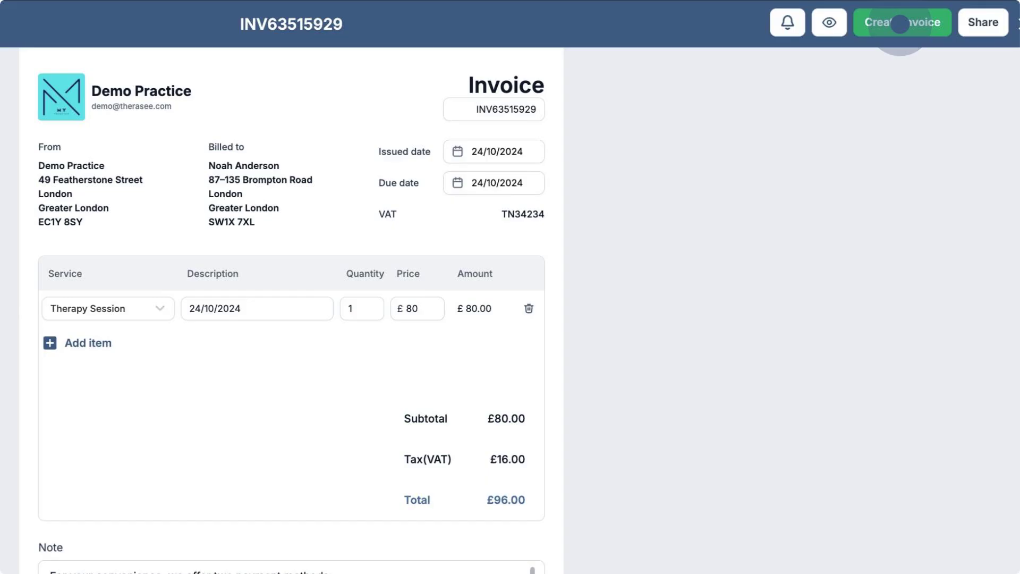
click(901, 24)
- View the invoice linked in the 24 October 5:30 PM appointment's details and close it
mouse_move(583, 472)
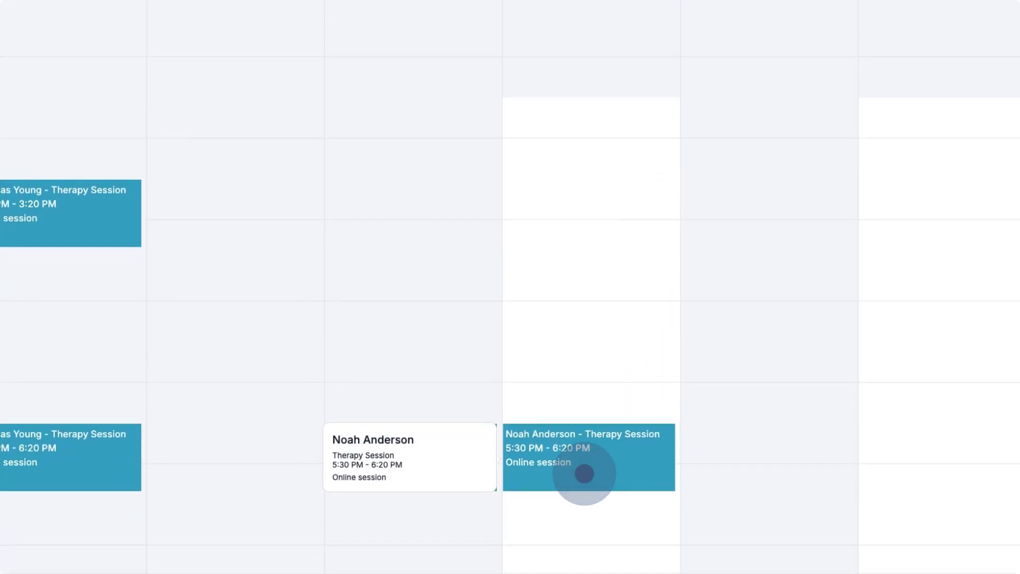
click(585, 473)
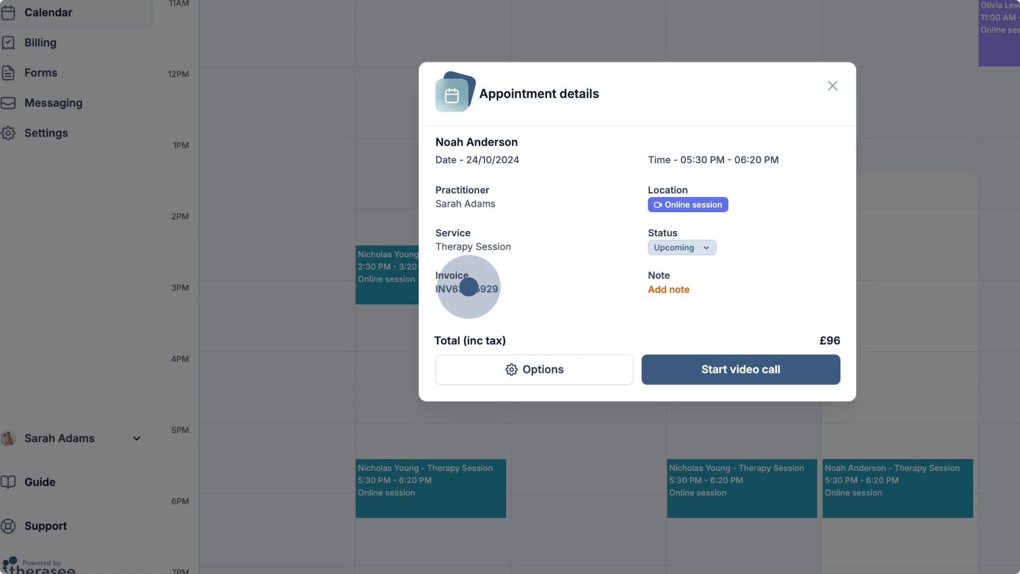
click(469, 287)
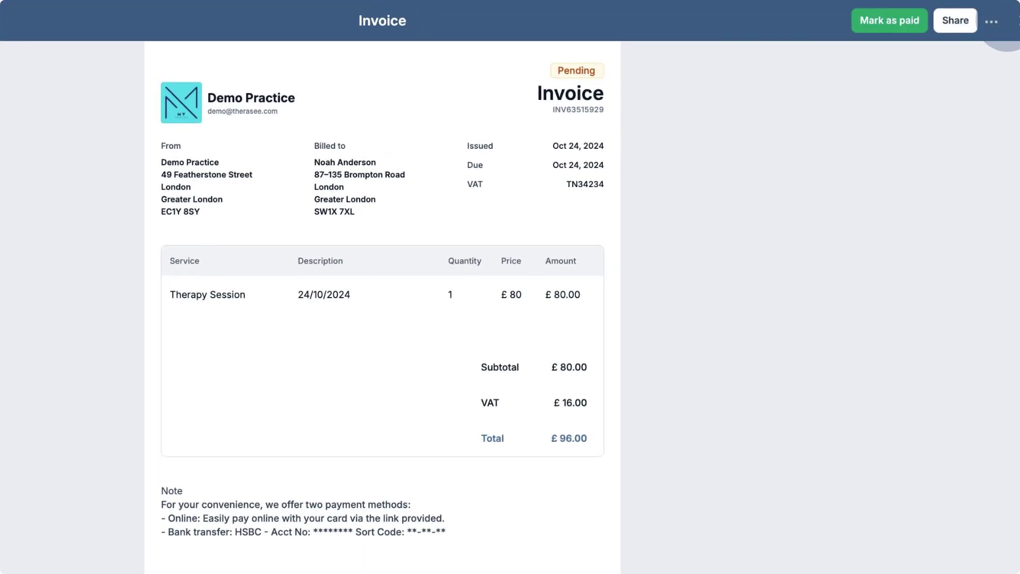
click(1010, 18)
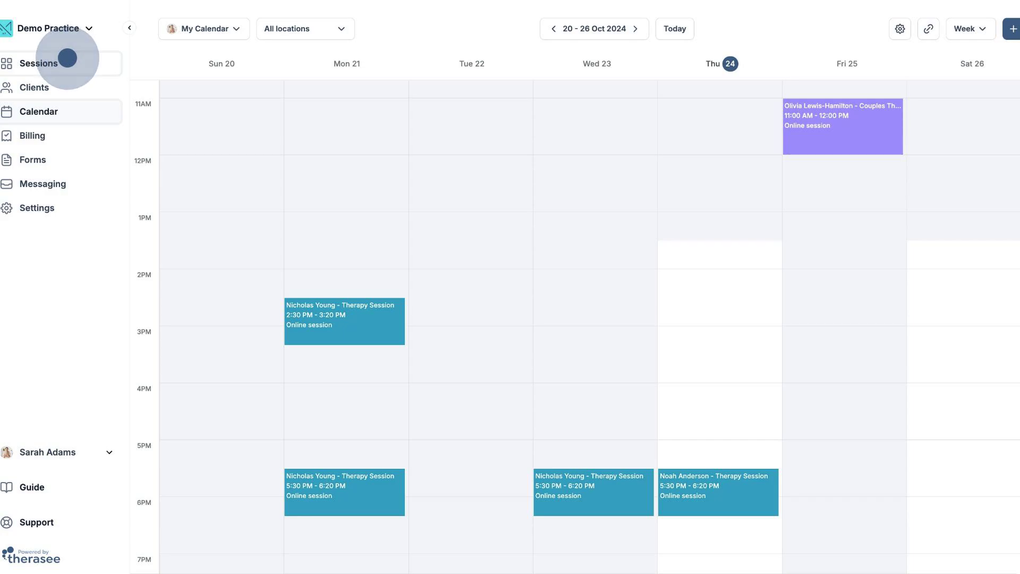
- Create an invoice for the 30 Oct 2024 Therapy Session from the sessions list
click(67, 58)
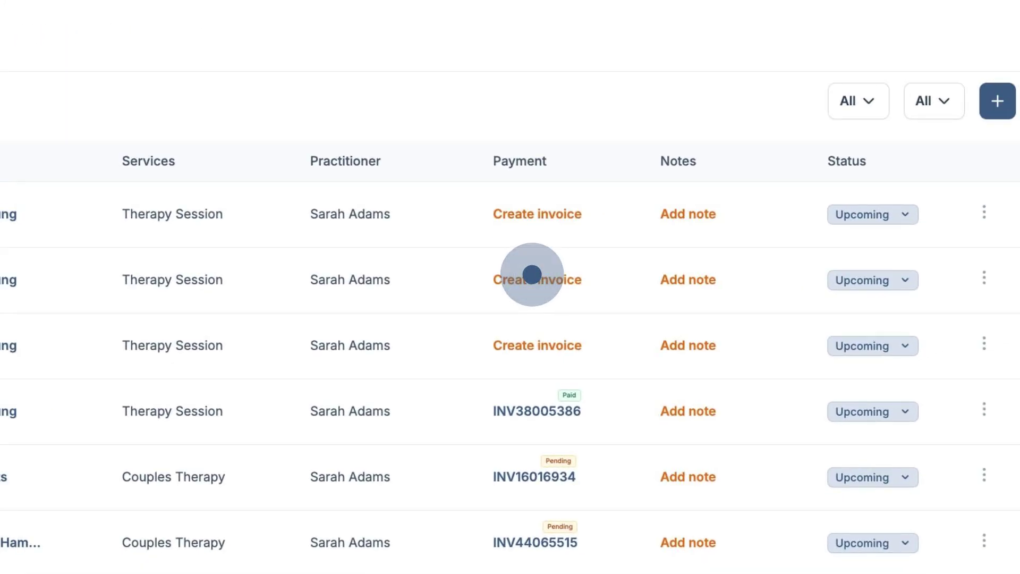
click(532, 274)
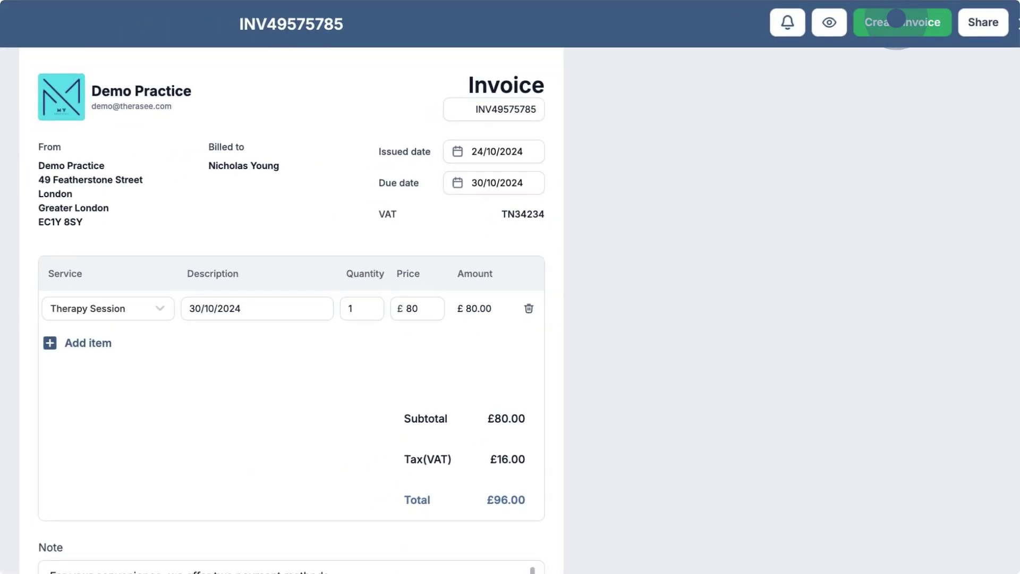
click(897, 18)
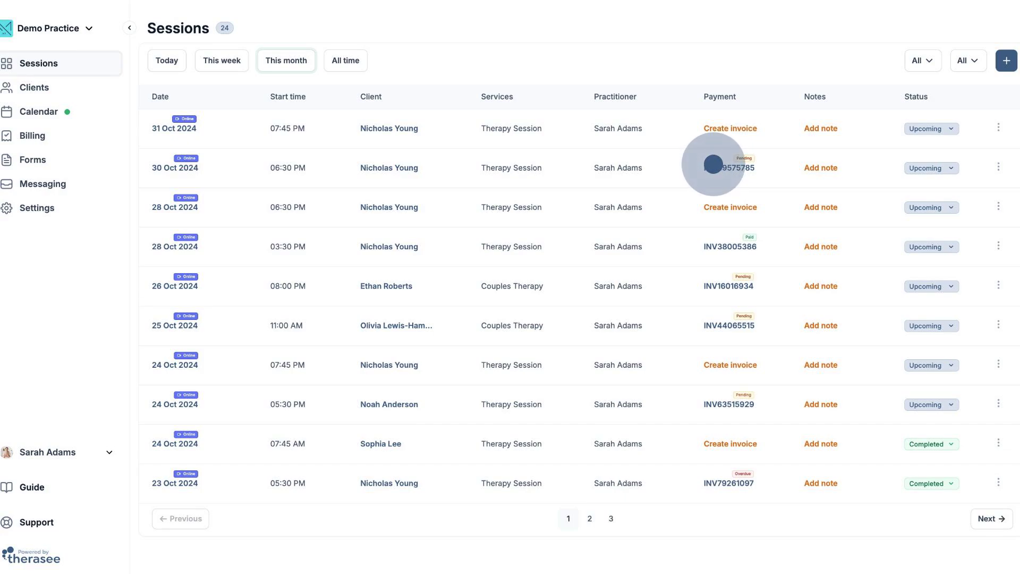
- Mark the 30 Oct 2024 session's invoice as paid by bank transfer with payment date 24/10/2024
click(713, 164)
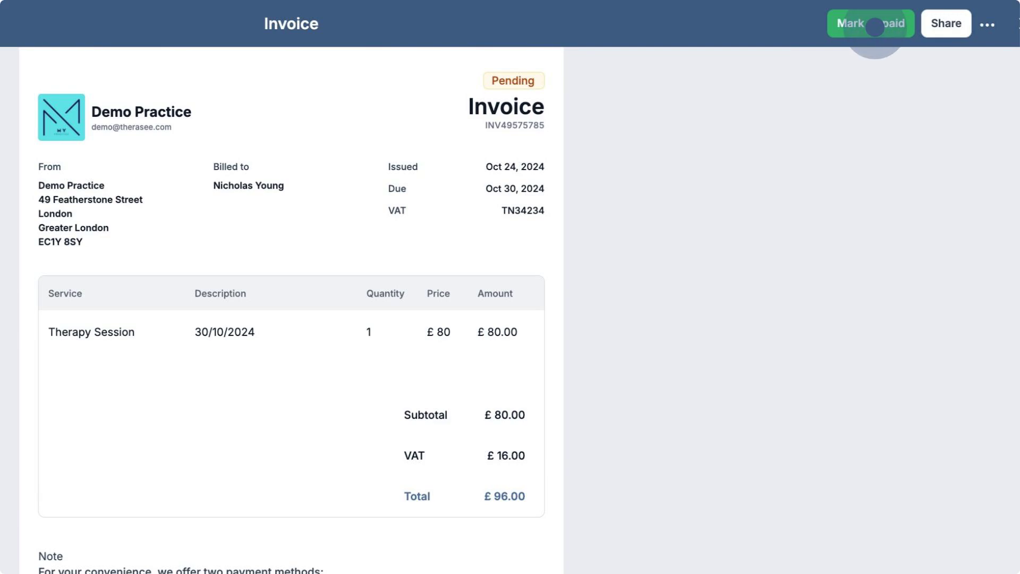
click(875, 24)
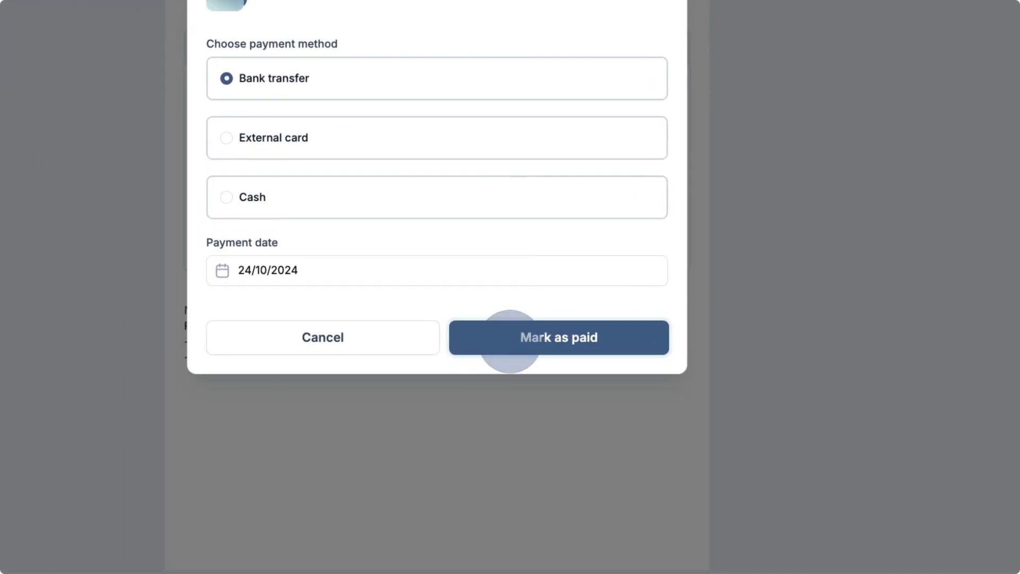
click(510, 341)
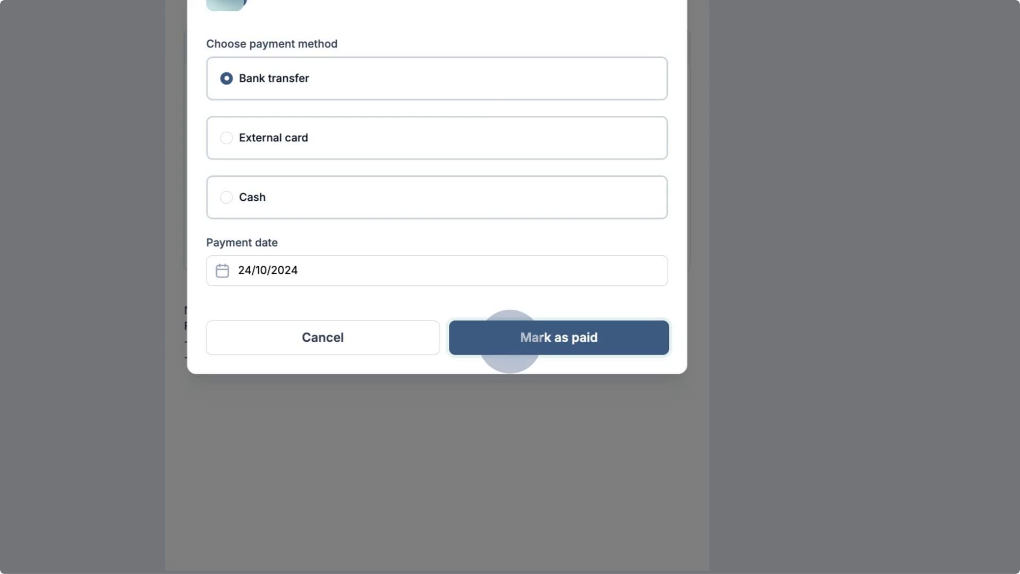